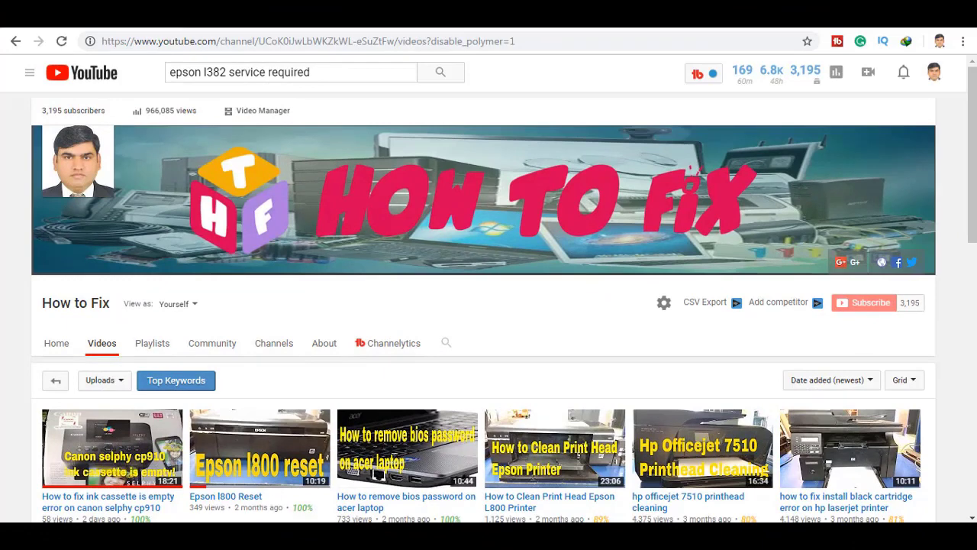
# Print a test page from the EPSON L382 Series (Copy 1) properties and read the status monitor's error text.
pyautogui.hotkey('alt', 'Tab')
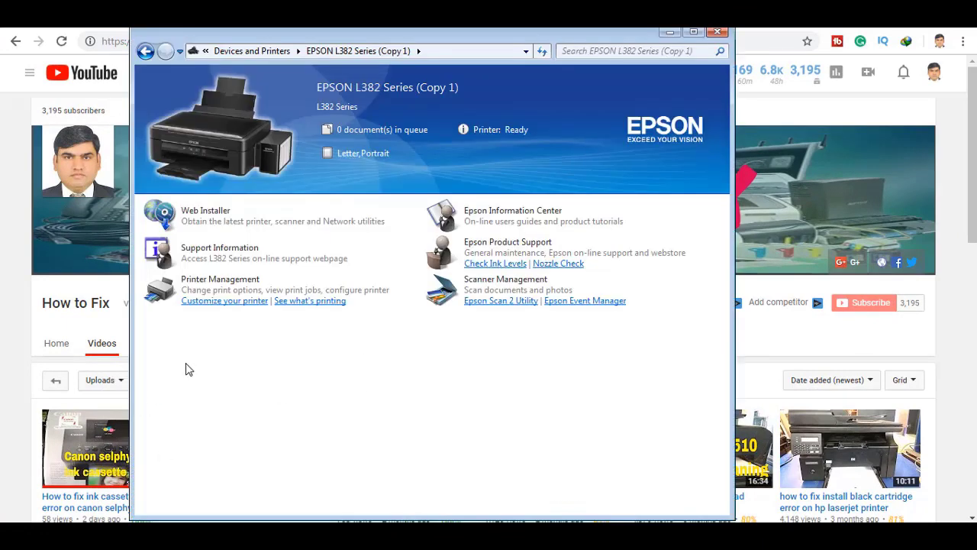
pyautogui.click(218, 301)
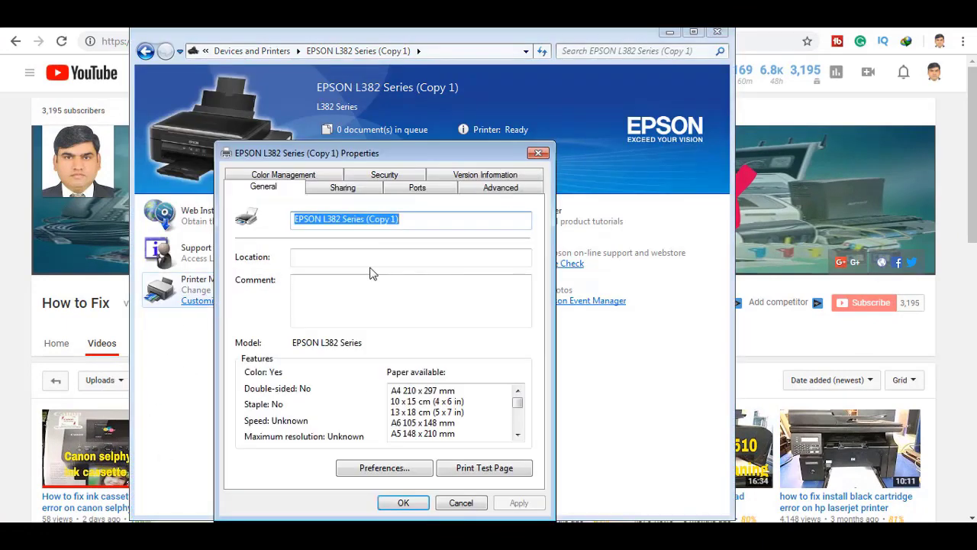
pyautogui.click(491, 471)
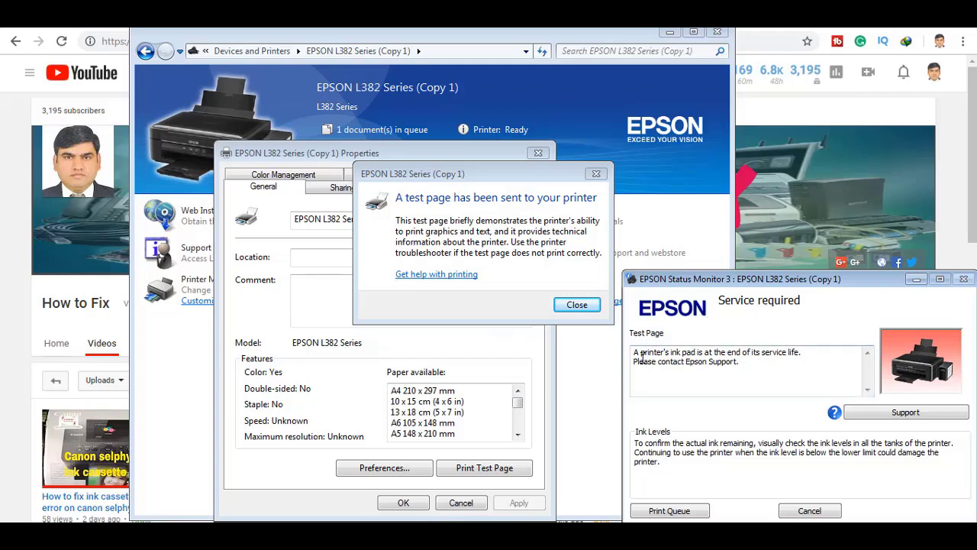
pyautogui.moveTo(634, 354); pyautogui.dragTo(824, 362)
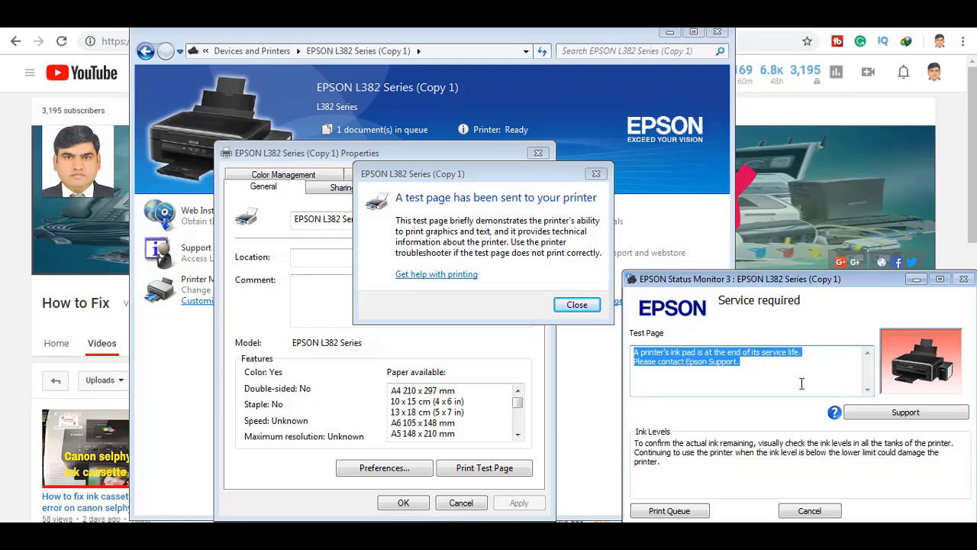
pyautogui.click(769, 382)
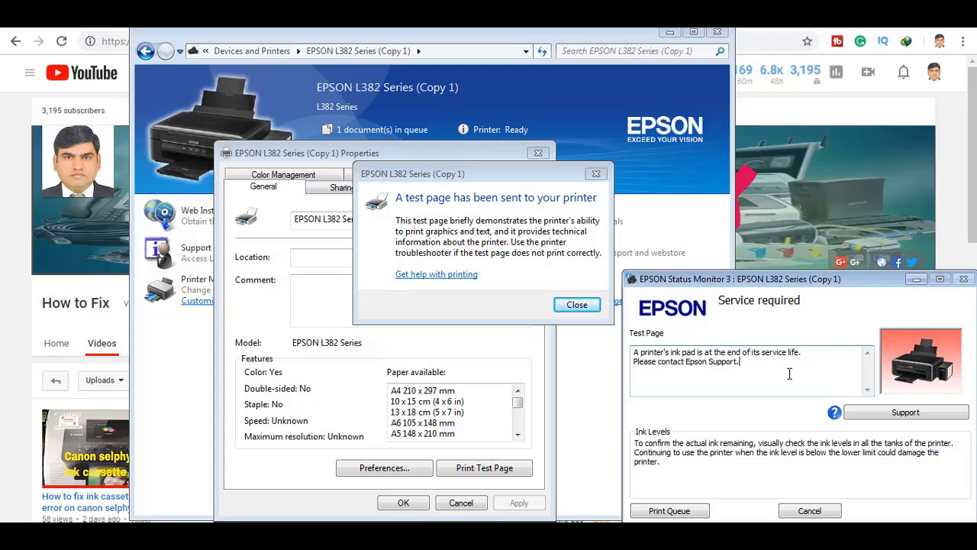
# Cancel the test page job and close the status monitor, printer properties and printer window.
pyautogui.click(812, 513)
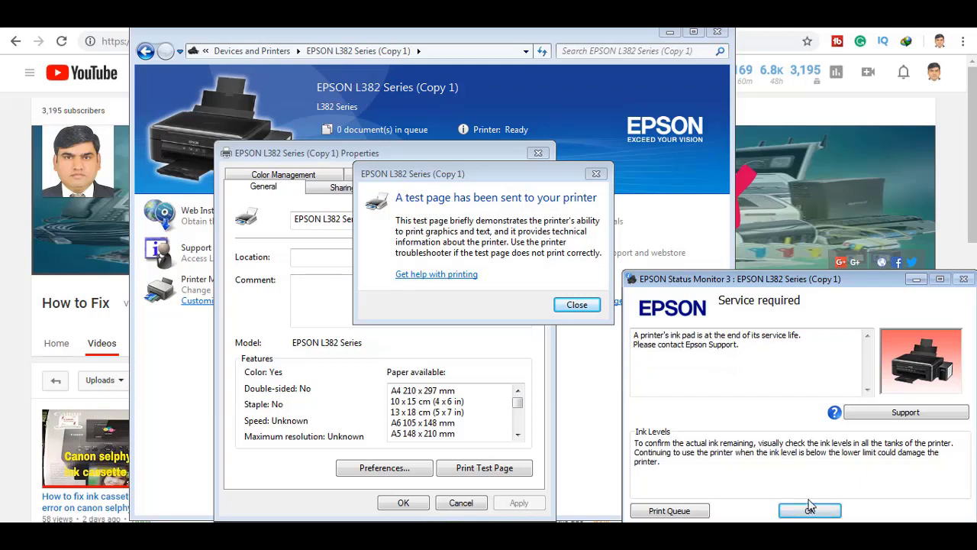
pyautogui.click(808, 511)
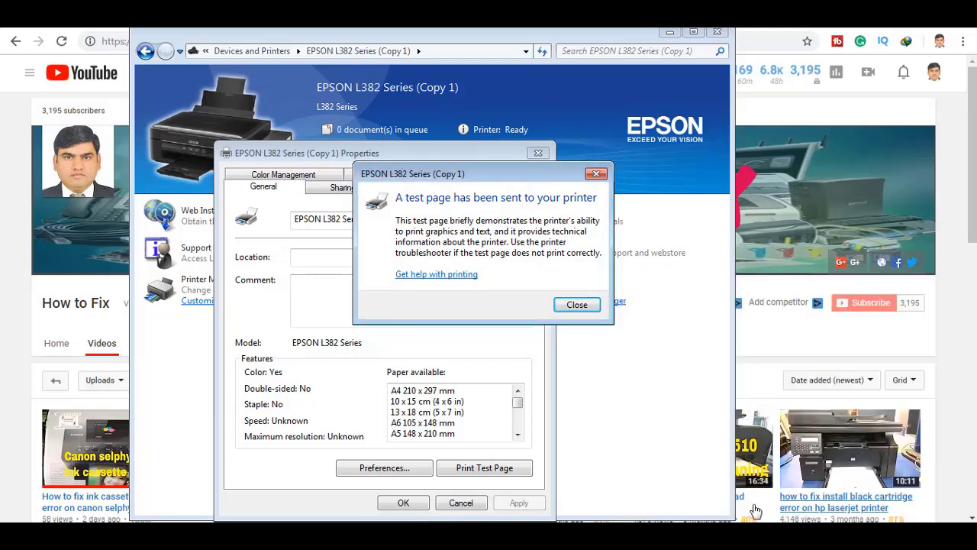
pyautogui.click(576, 305)
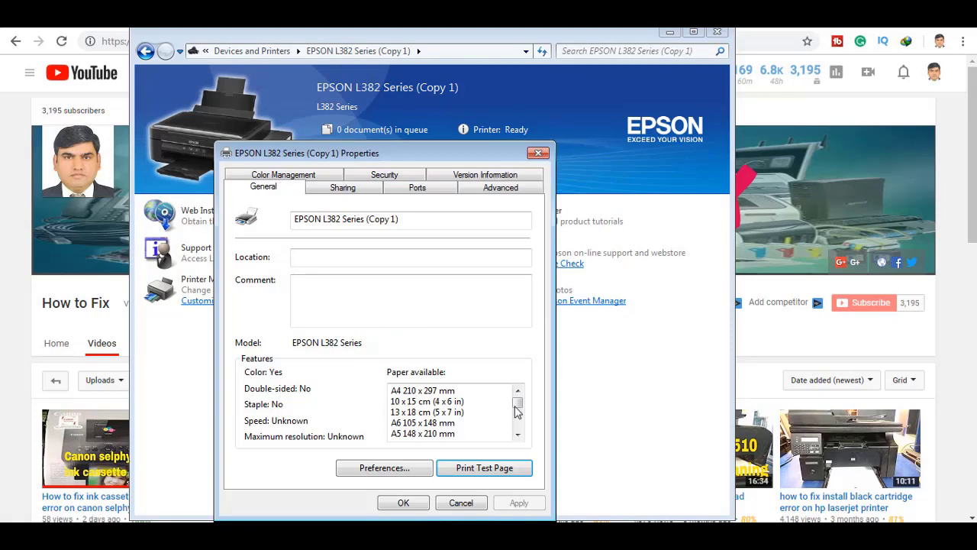
pyautogui.click(463, 506)
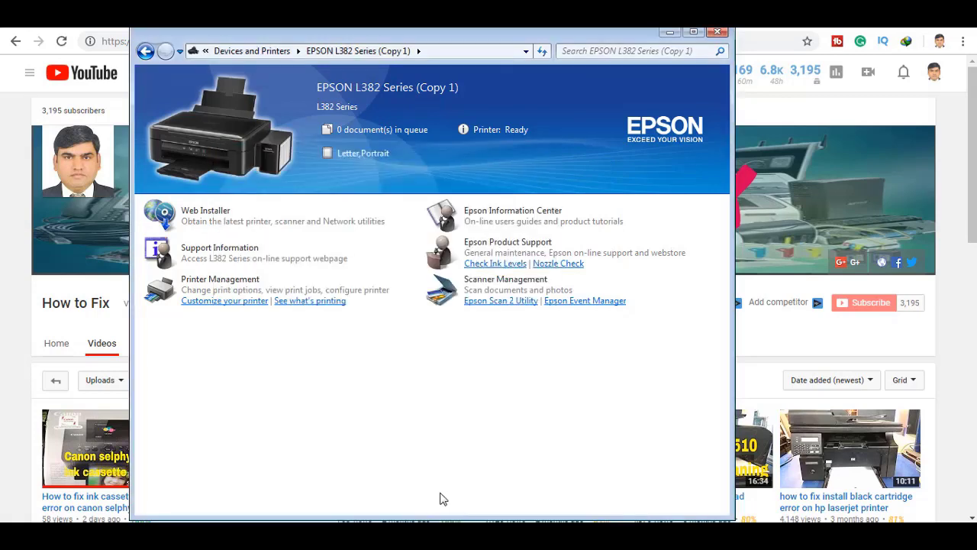
pyautogui.click(718, 32)
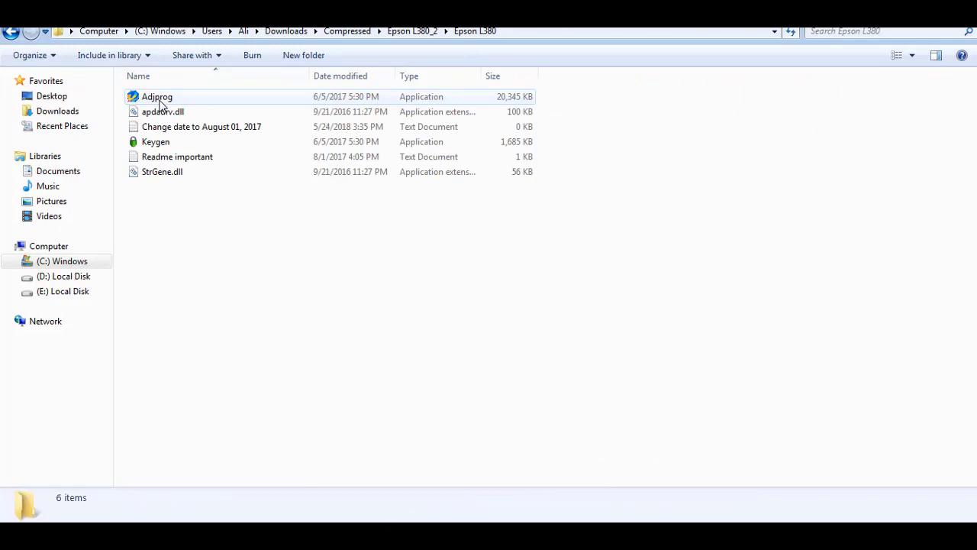
# Look through the Epson L380 folder's files, opening the date-change note, Keygen and Readme important to examine them.
pyautogui.rightClick(161, 104)
pyautogui.click(192, 112)
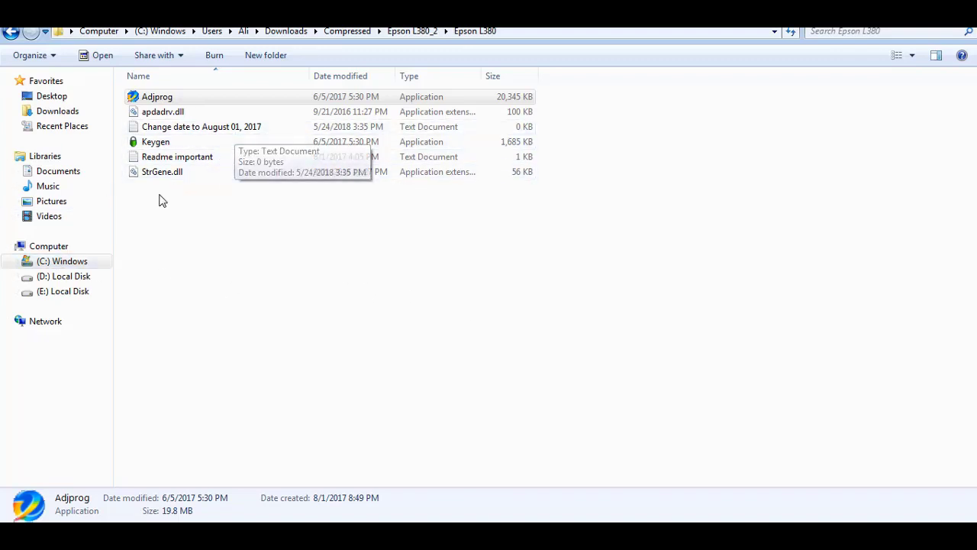
pyautogui.doubleClick(213, 131)
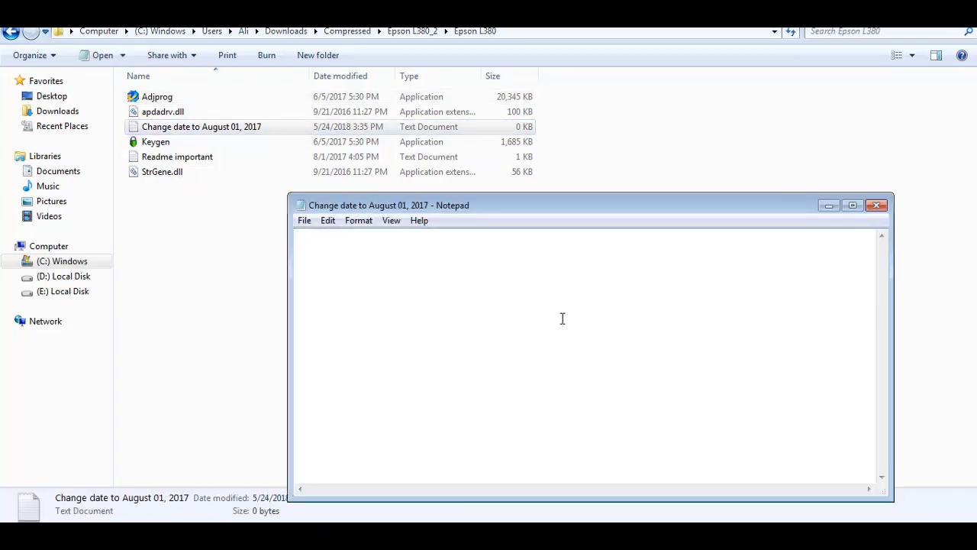
pyautogui.click(878, 207)
pyautogui.doubleClick(156, 142)
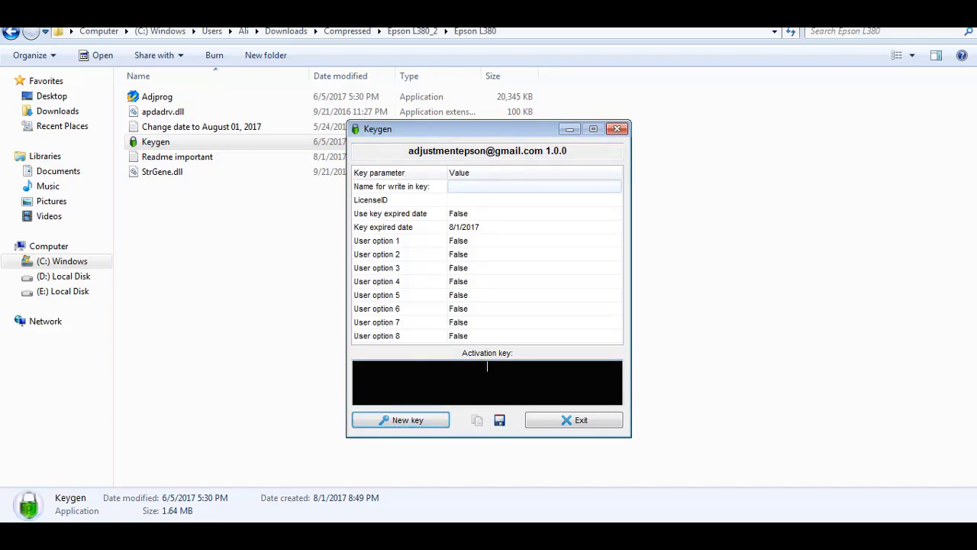
pyautogui.doubleClick(202, 156)
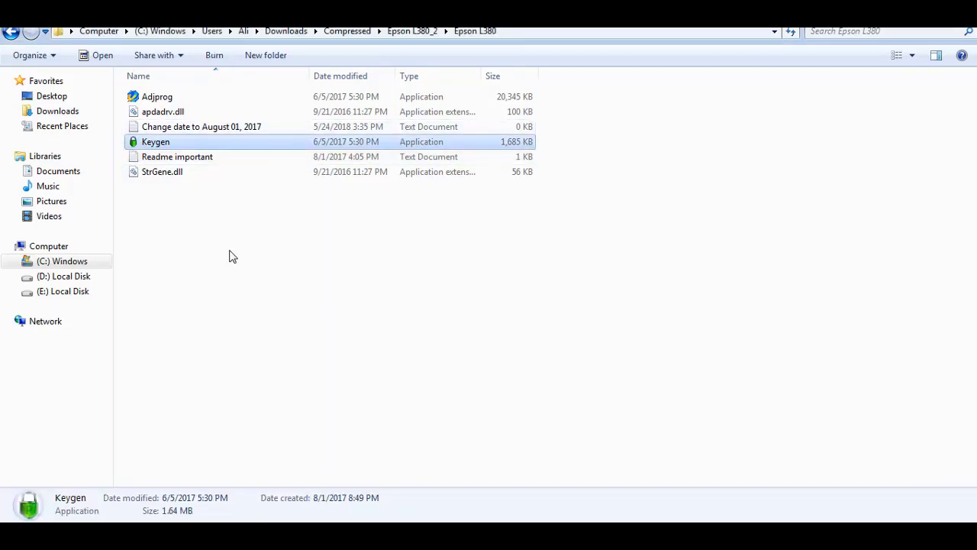
# Launch Adjprog from the Epson L380 folder and copy the License ID from its registration window.
pyautogui.click(11, 31)
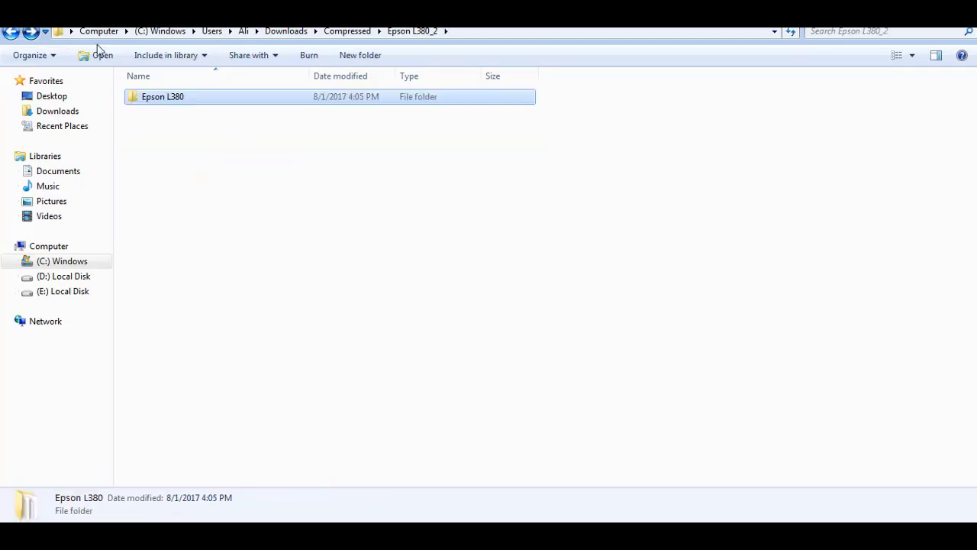
pyautogui.doubleClick(146, 101)
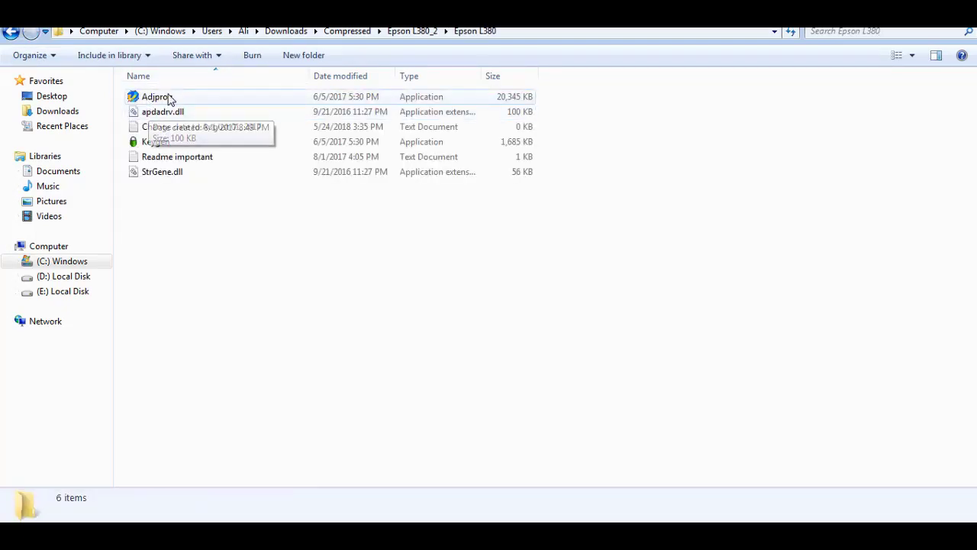
pyautogui.doubleClick(170, 100)
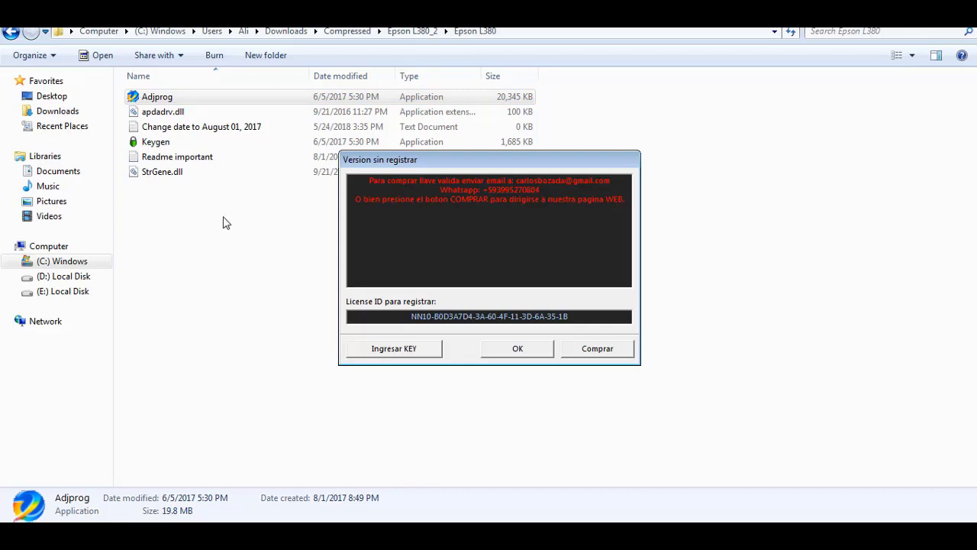
pyautogui.moveTo(411, 316); pyautogui.dragTo(648, 309)
pyautogui.rightClick(465, 316)
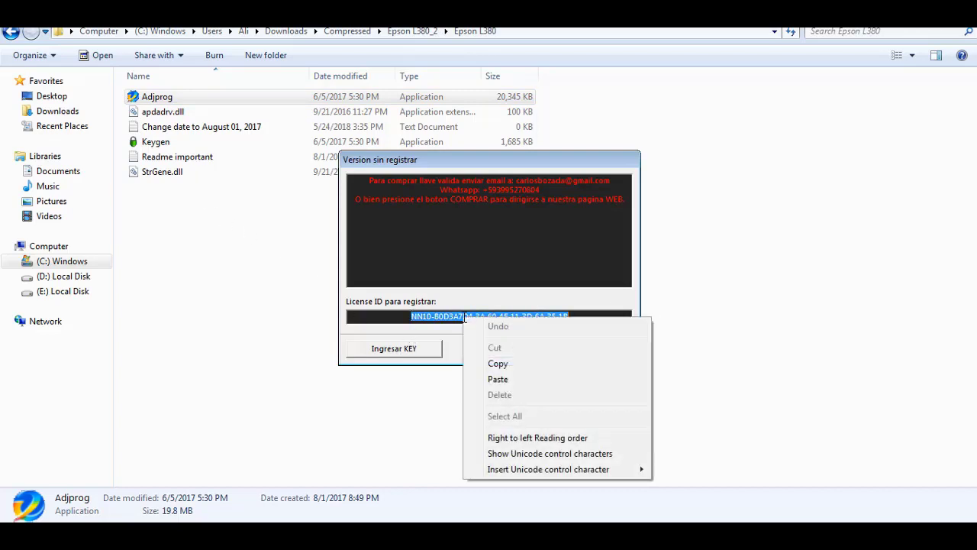
pyautogui.click(486, 364)
# Open Keygen beside the registration window and paste the copied License ID into its LicenseID parameter.
pyautogui.doubleClick(178, 144)
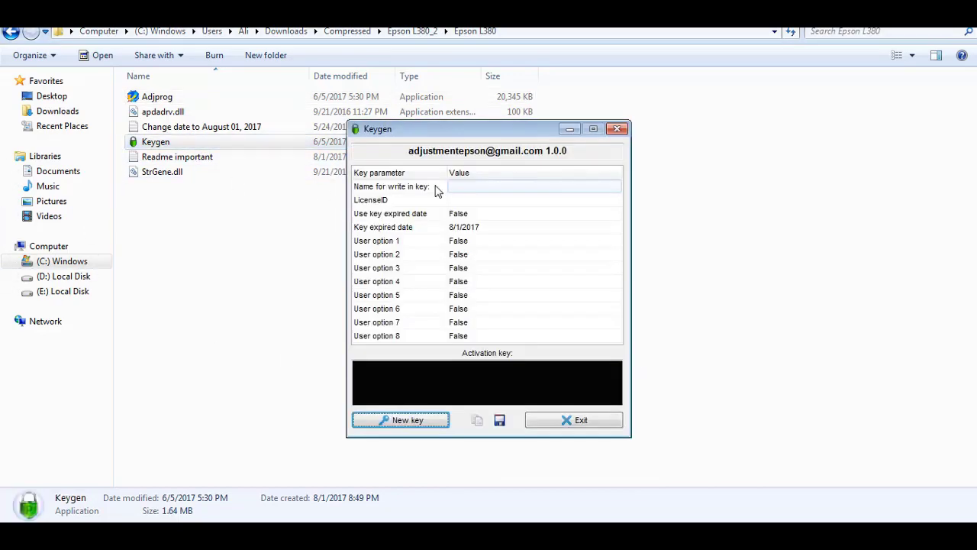
pyautogui.moveTo(467, 133); pyautogui.dragTo(227, 171)
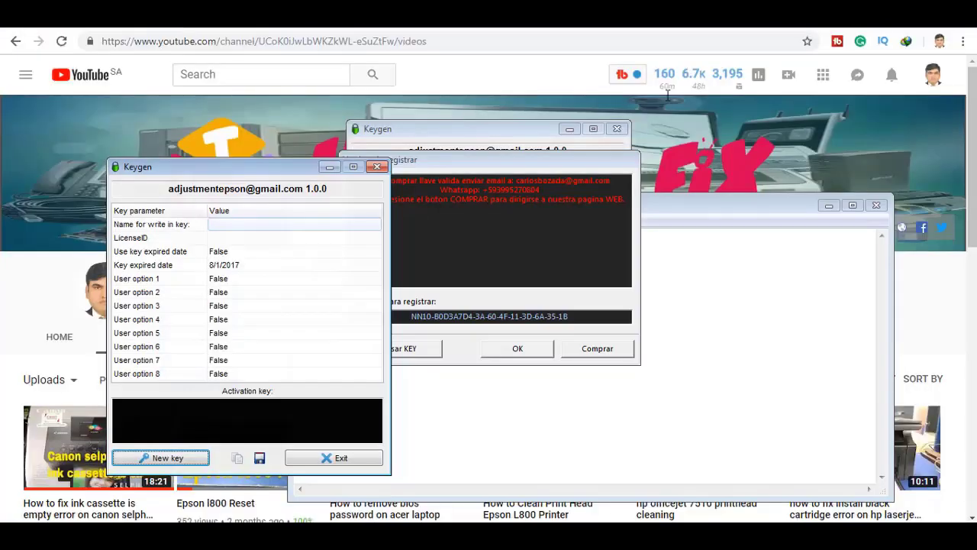
pyautogui.moveTo(481, 155); pyautogui.dragTo(580, 175)
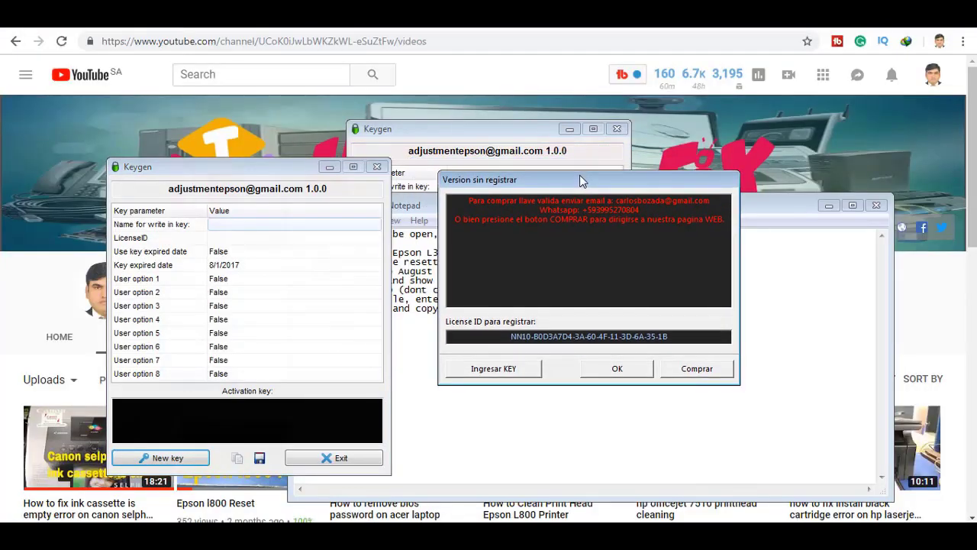
pyautogui.click(219, 239)
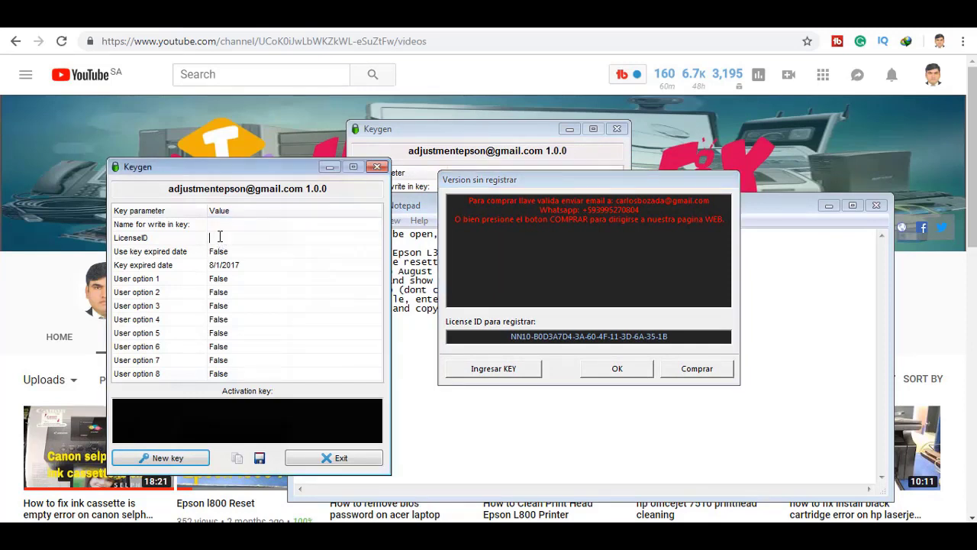
pyautogui.rightClick(219, 238)
pyautogui.click(254, 298)
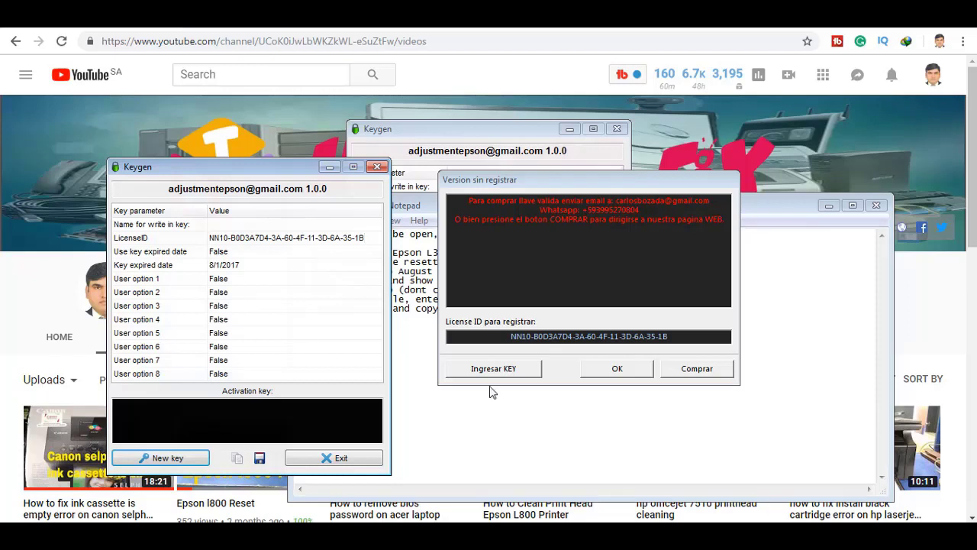
# Generate a new activation key in Keygen and register Adjprog by pasting it into the activation key field.
pyautogui.click(518, 372)
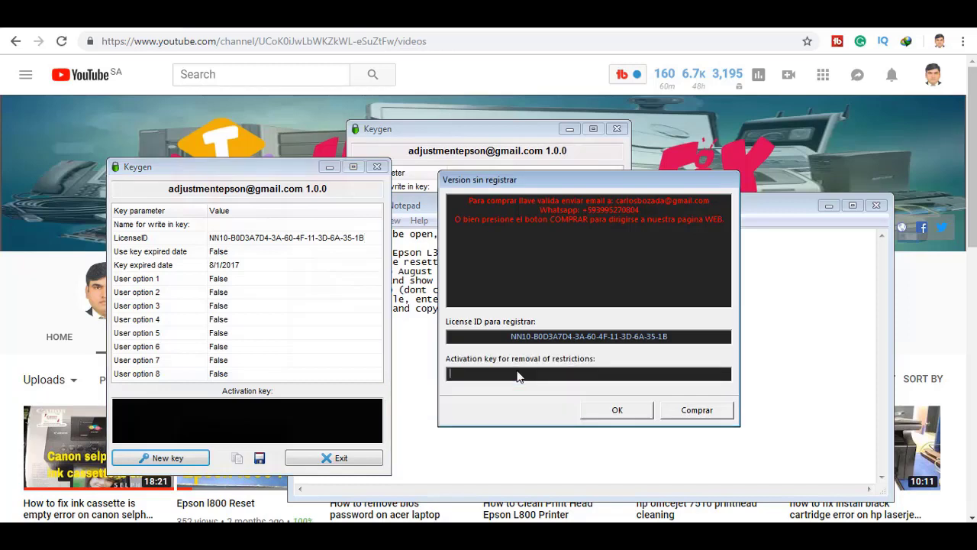
pyautogui.click(153, 458)
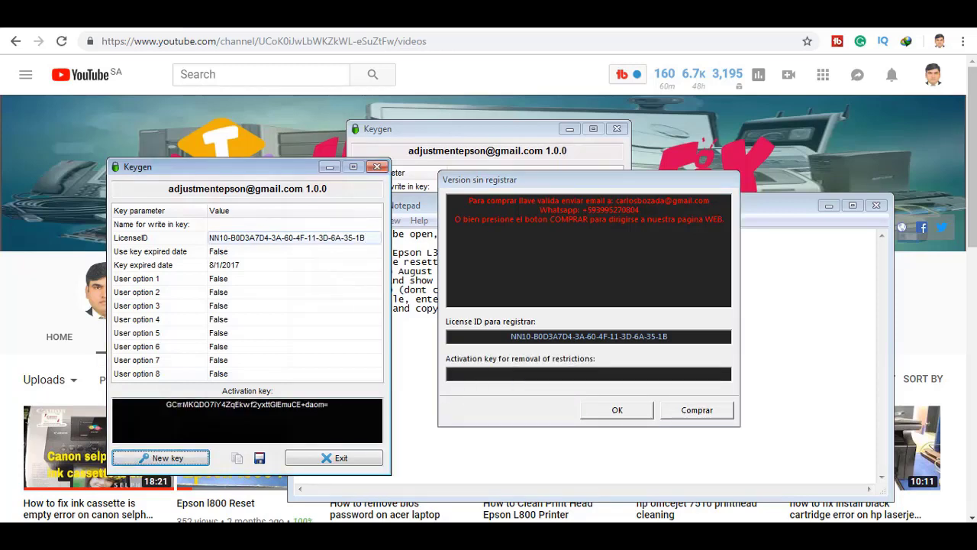
pyautogui.moveTo(165, 404); pyautogui.dragTo(336, 398)
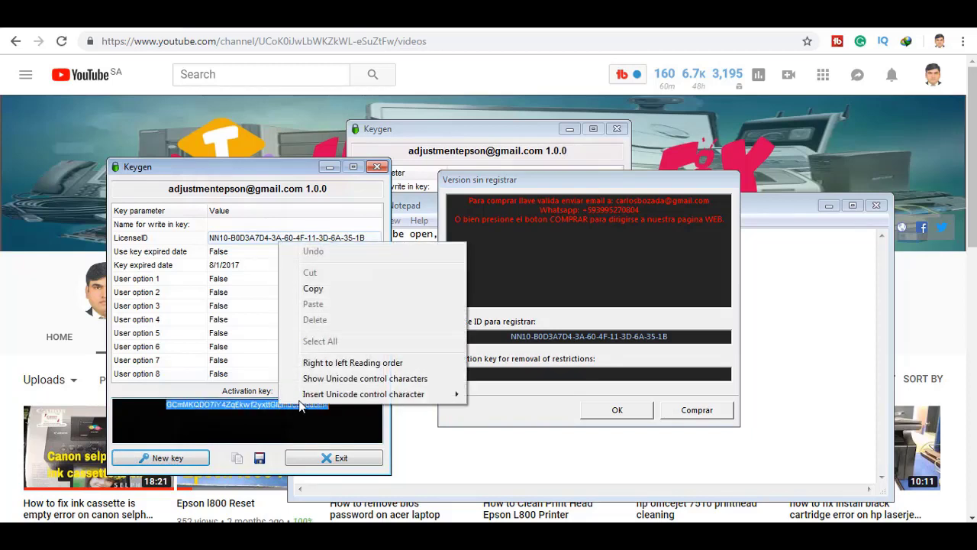
pyautogui.click(336, 288)
pyautogui.click(456, 377)
pyautogui.rightClick(456, 374)
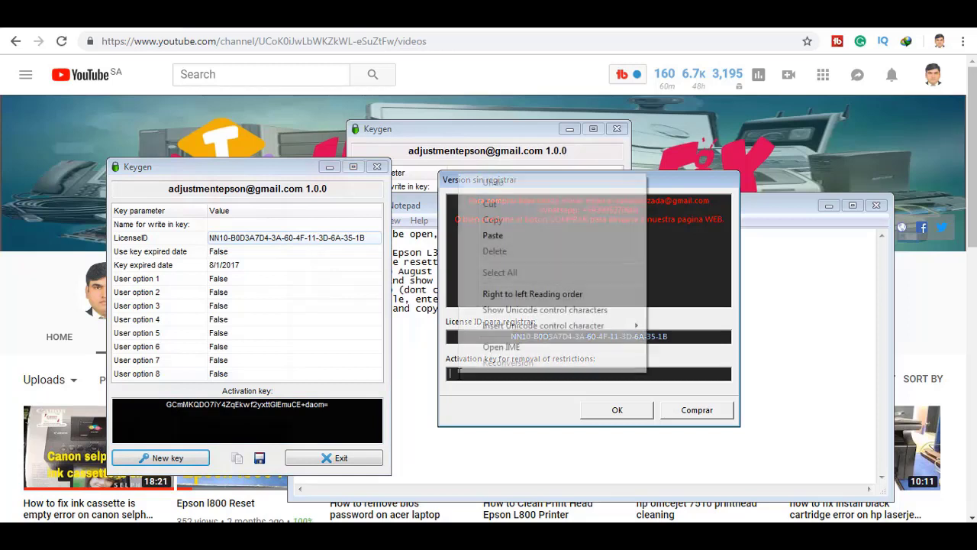
pyautogui.click(489, 236)
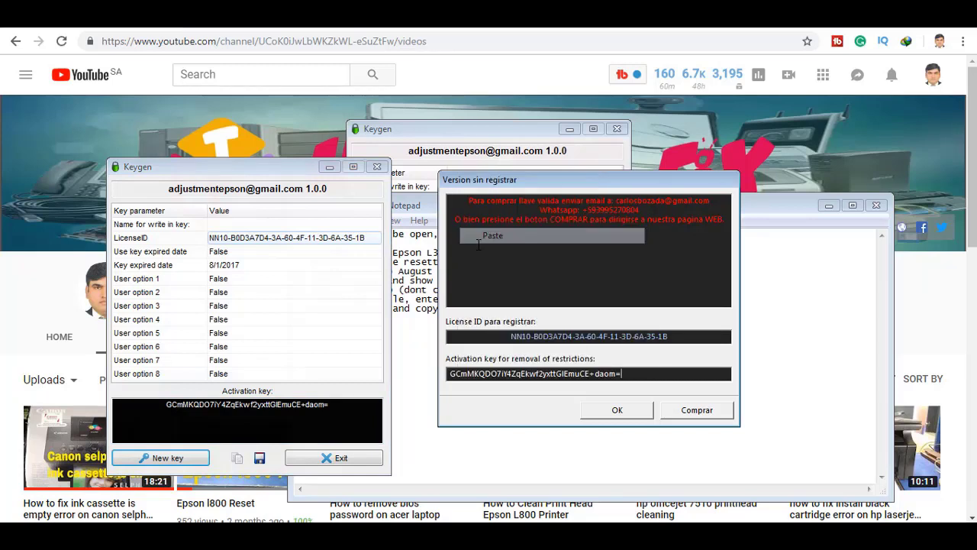
pyautogui.click(617, 410)
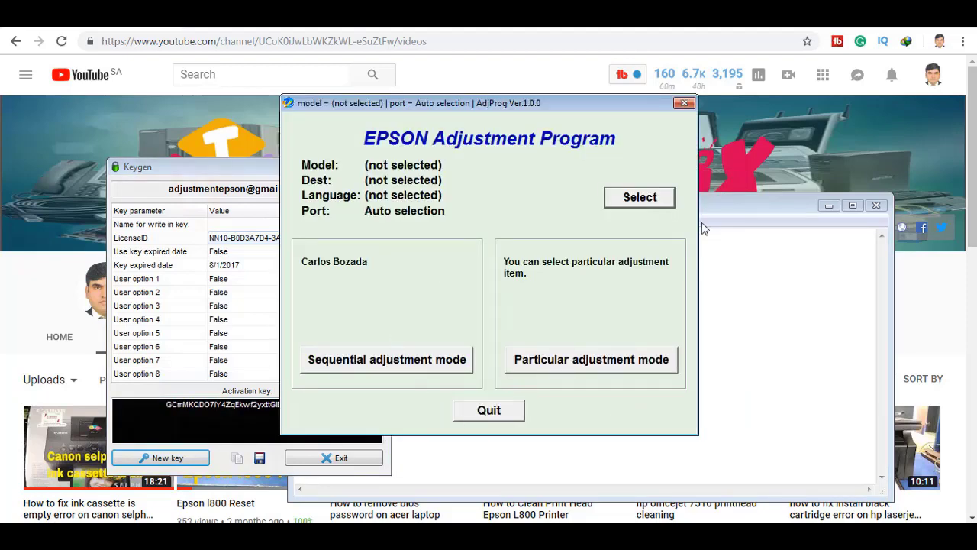
# Set the Adjustment Program's model name to L380, leaving the port on Auto selection.
pyautogui.click(640, 197)
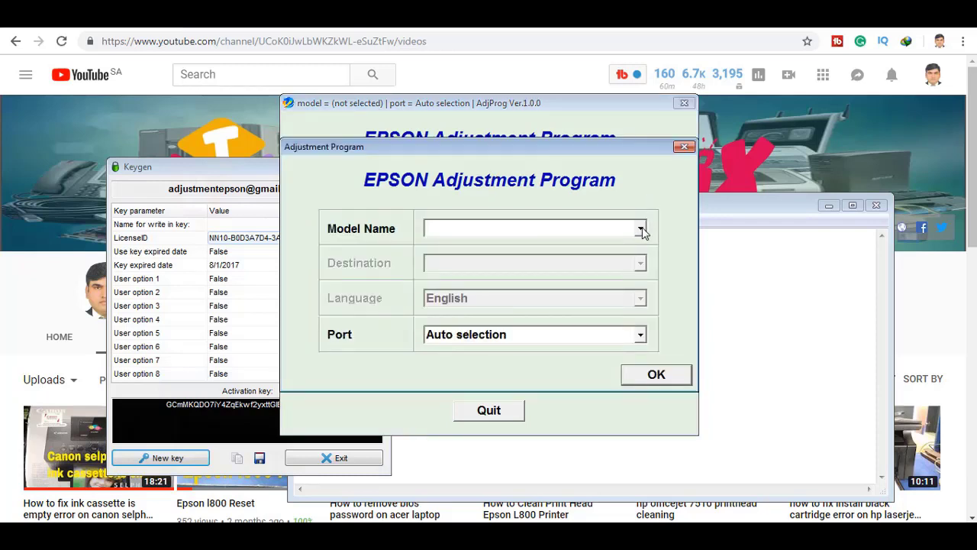
pyautogui.click(641, 229)
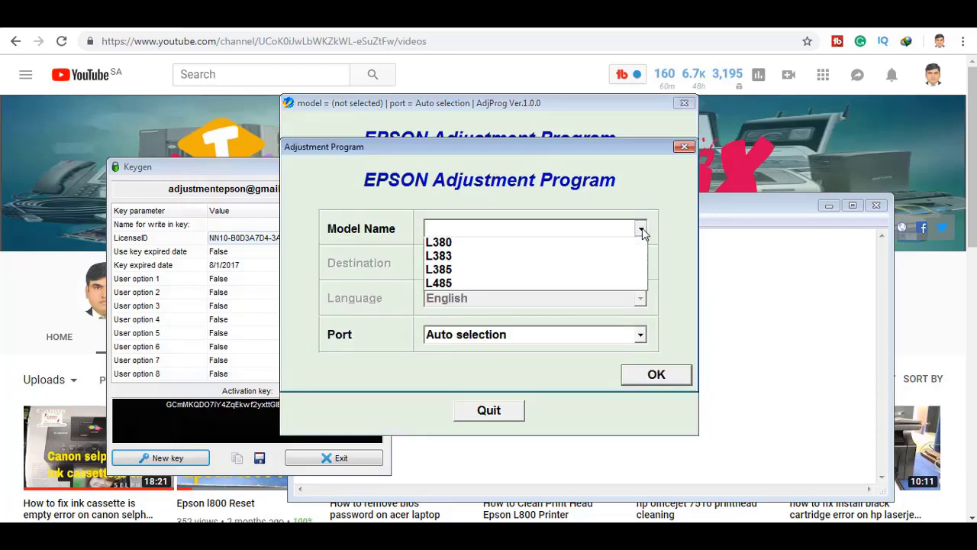
pyautogui.click(470, 246)
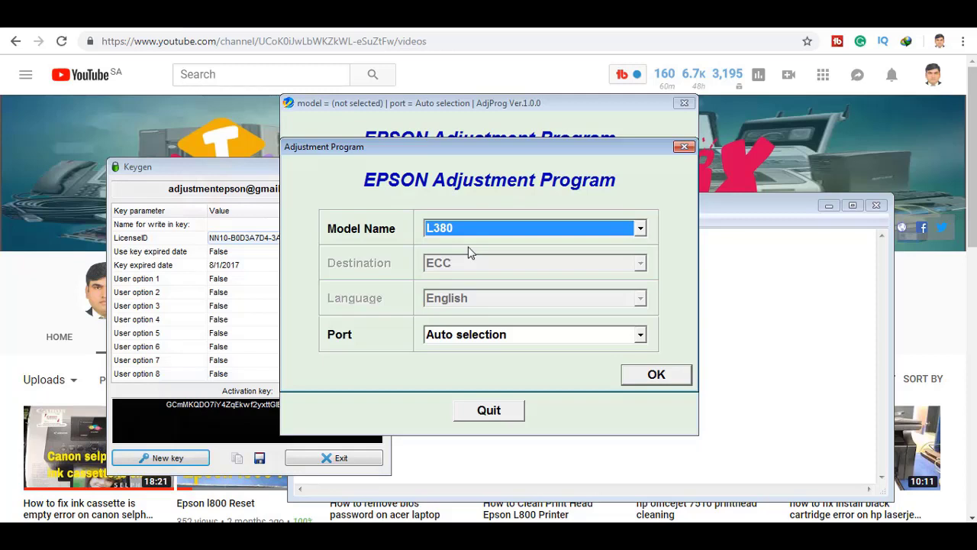
pyautogui.click(672, 384)
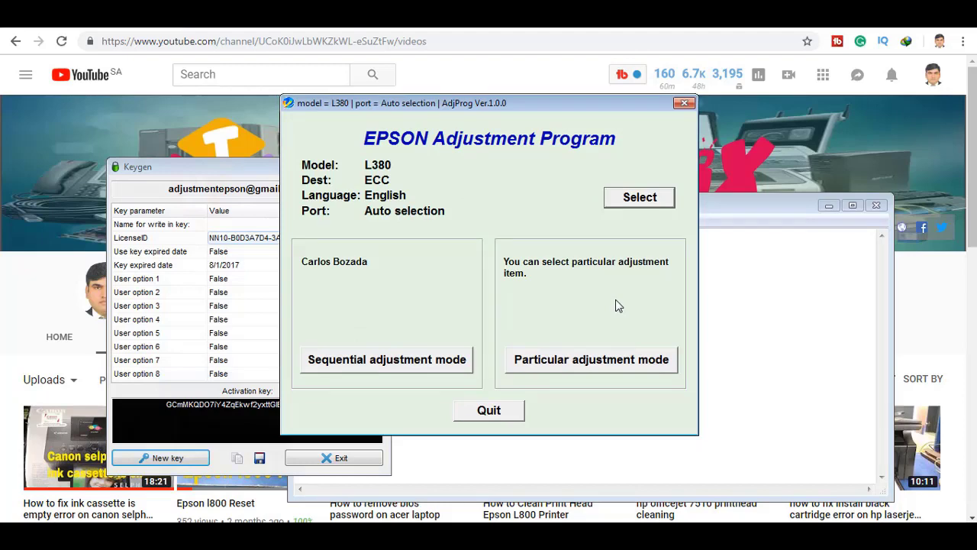
# Open the Waste ink pad counter maintenance item in Particular adjustment mode and check the Main pad counter's current value.
pyautogui.click(604, 364)
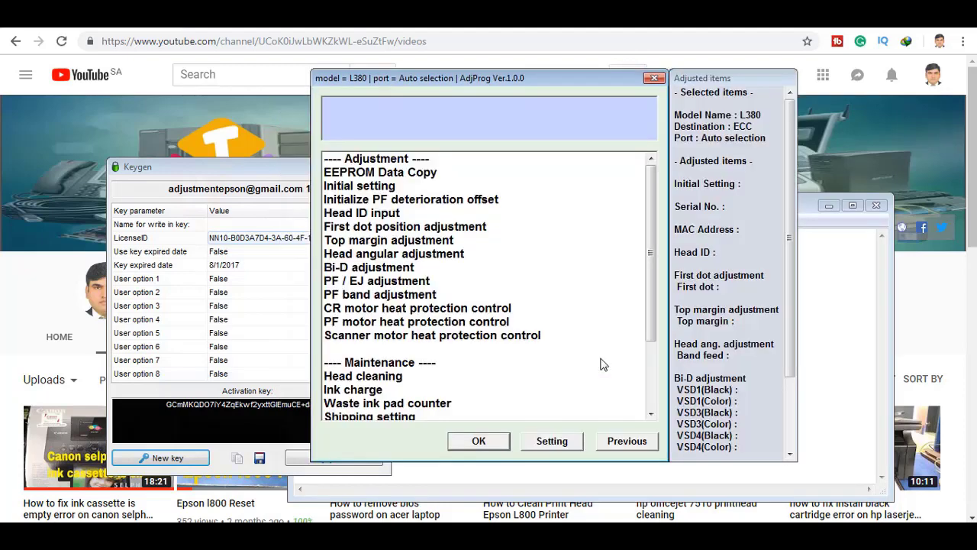
pyautogui.click(404, 406)
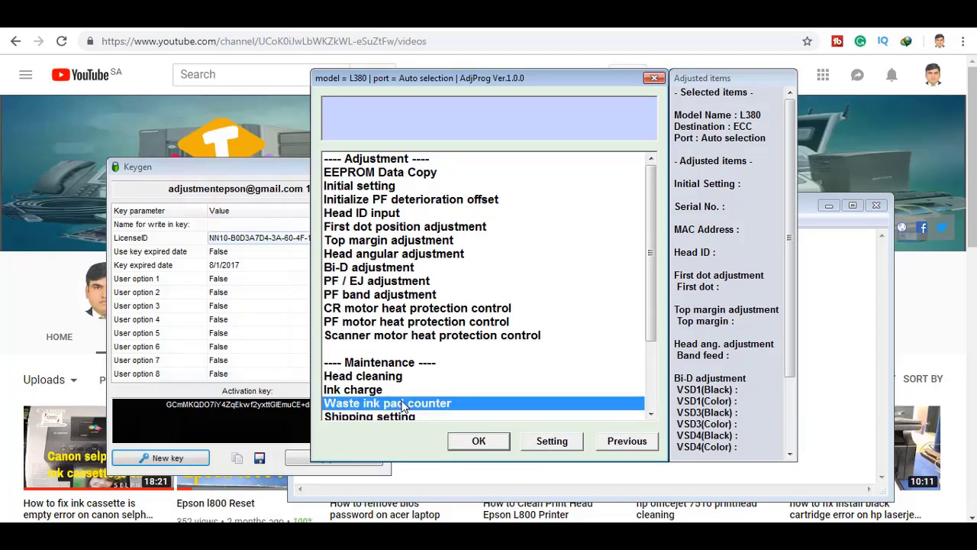
pyautogui.click(495, 442)
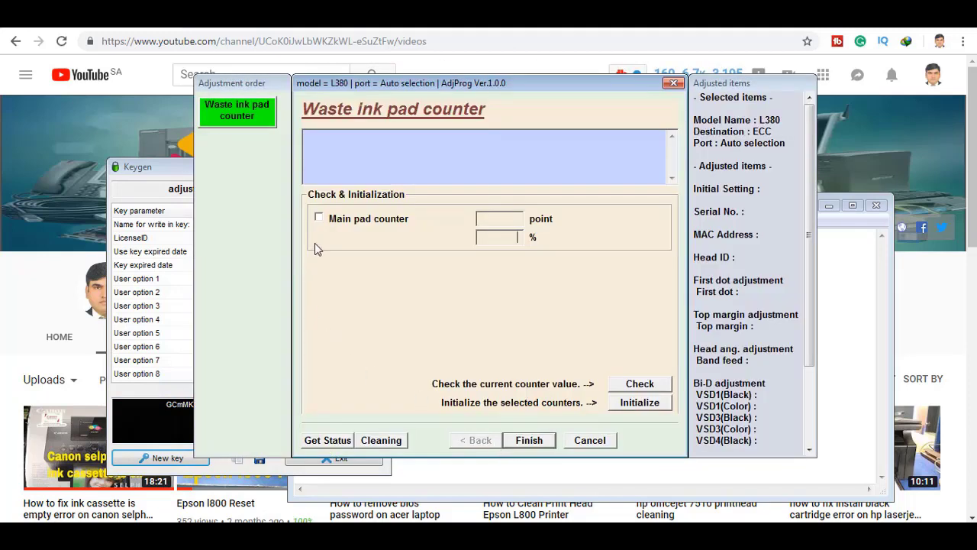
pyautogui.click(319, 217)
pyautogui.click(639, 386)
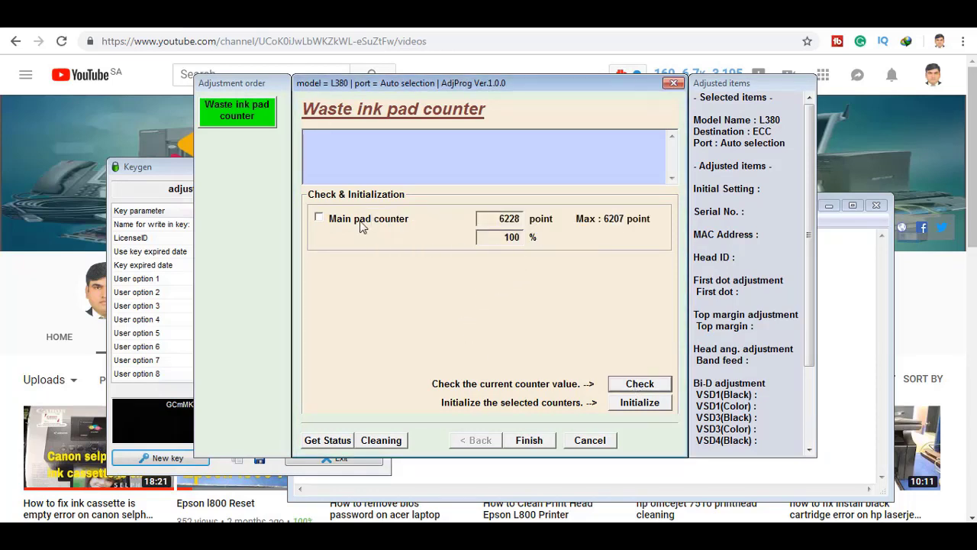
# Select the Main pad counter and initialize it, confirming the reset and acknowledging the request to turn off the printer.
pyautogui.click(320, 219)
pyautogui.click(320, 218)
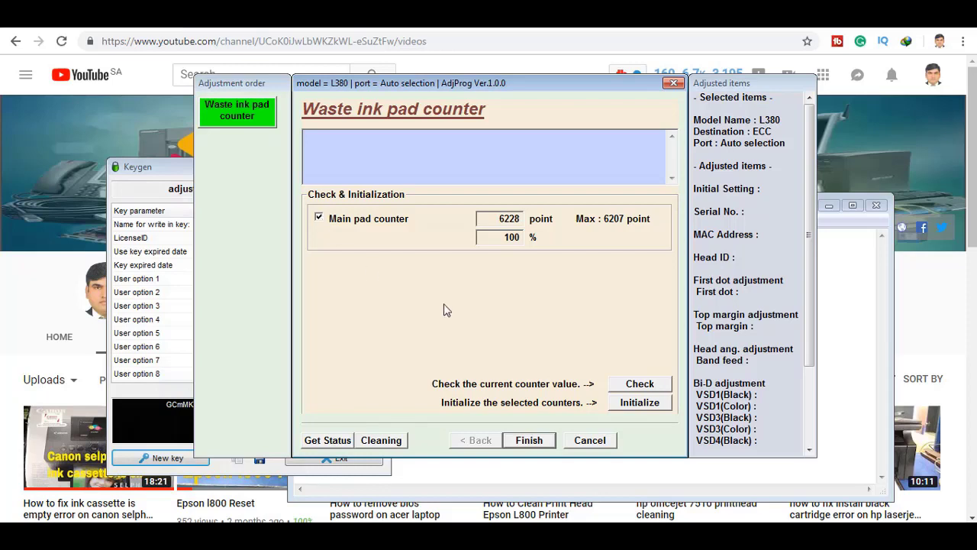
pyautogui.click(642, 405)
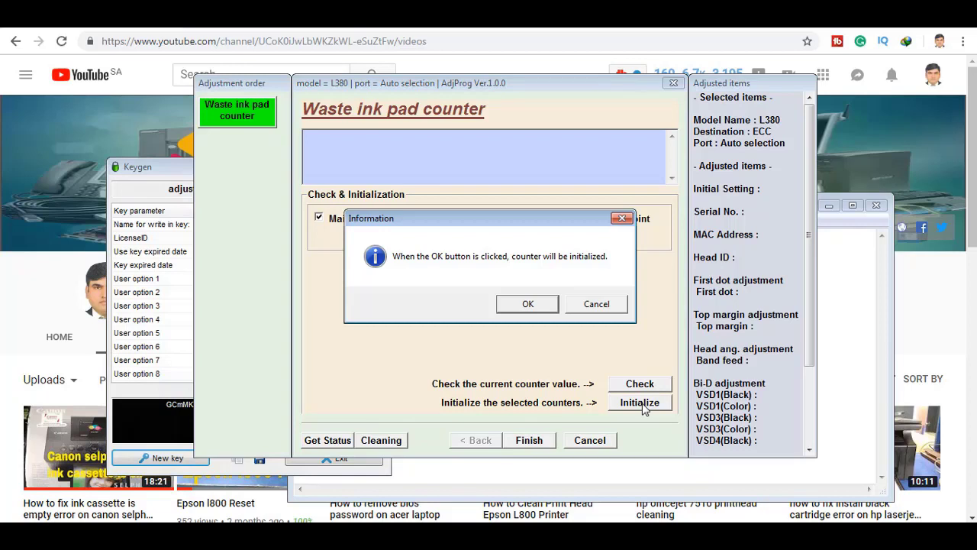
pyautogui.click(529, 304)
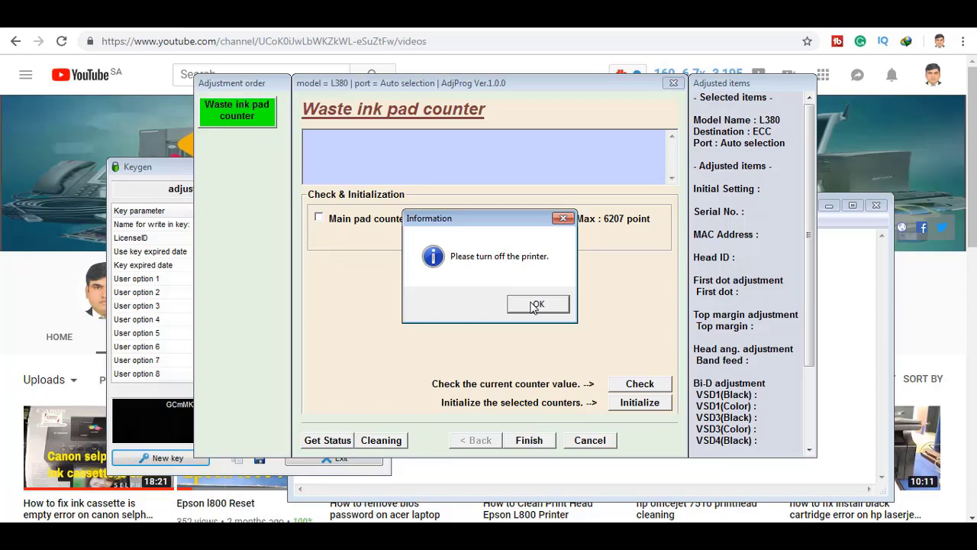
pyautogui.click(534, 305)
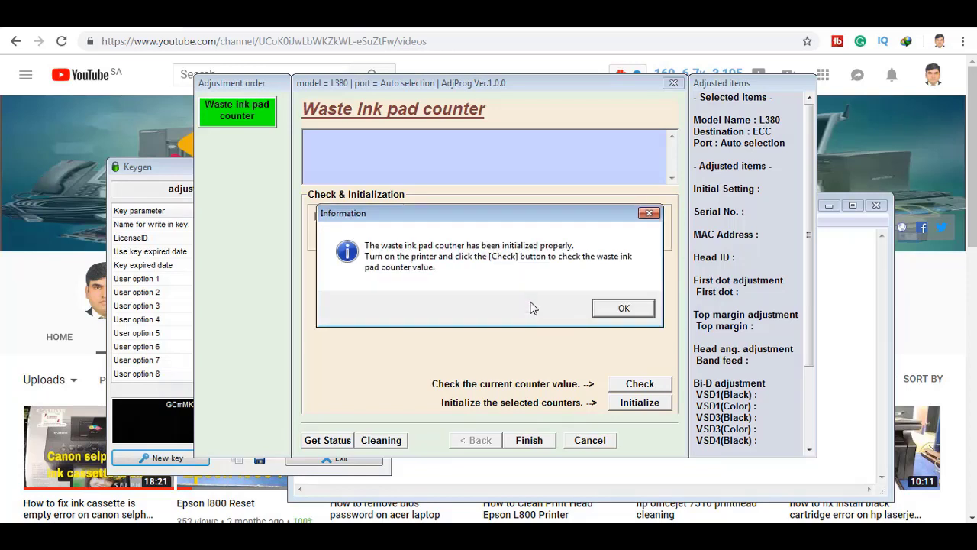